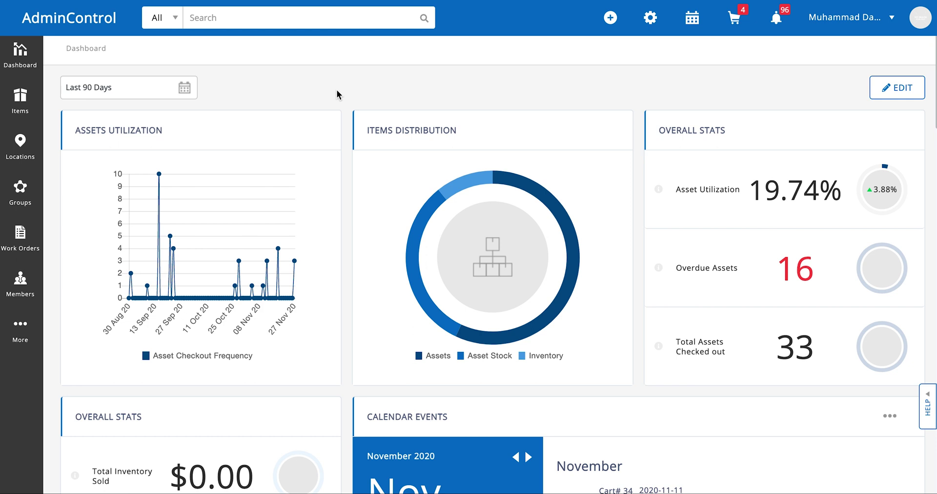
Open the bundles list and review its available bulk actions and filter options
click(18, 336)
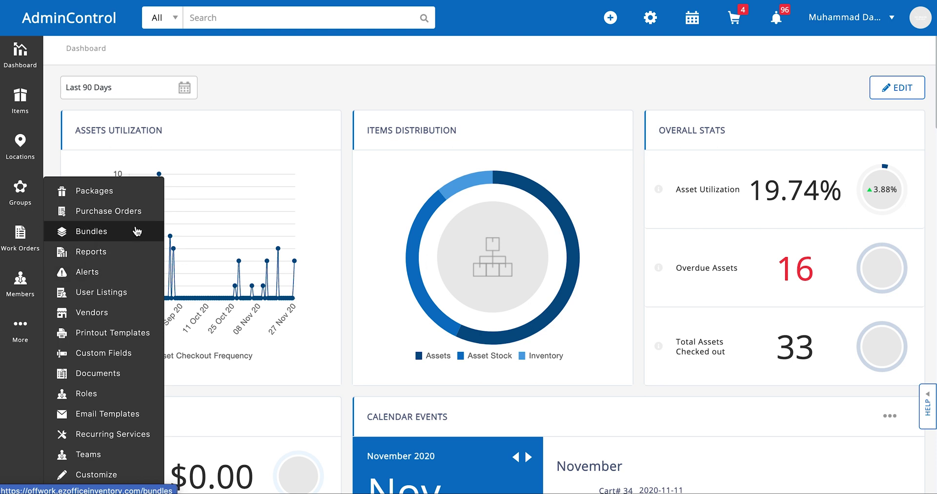
click(137, 231)
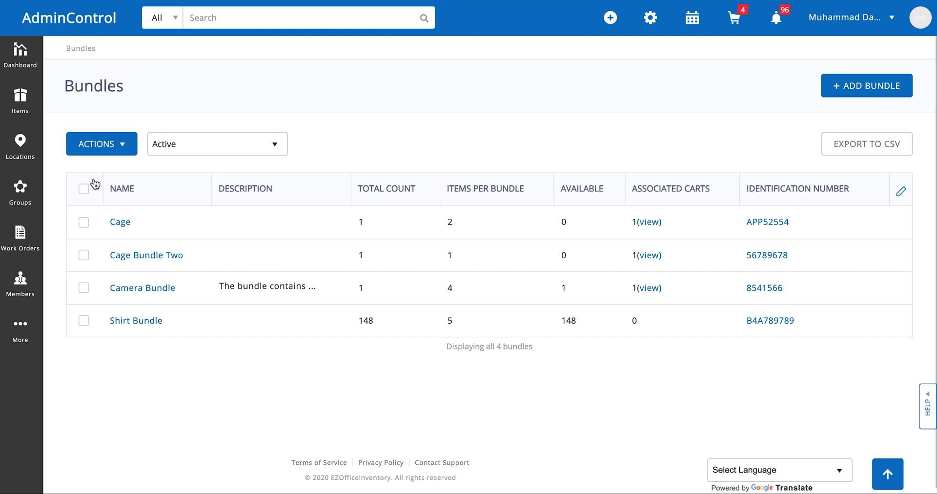
click(124, 145)
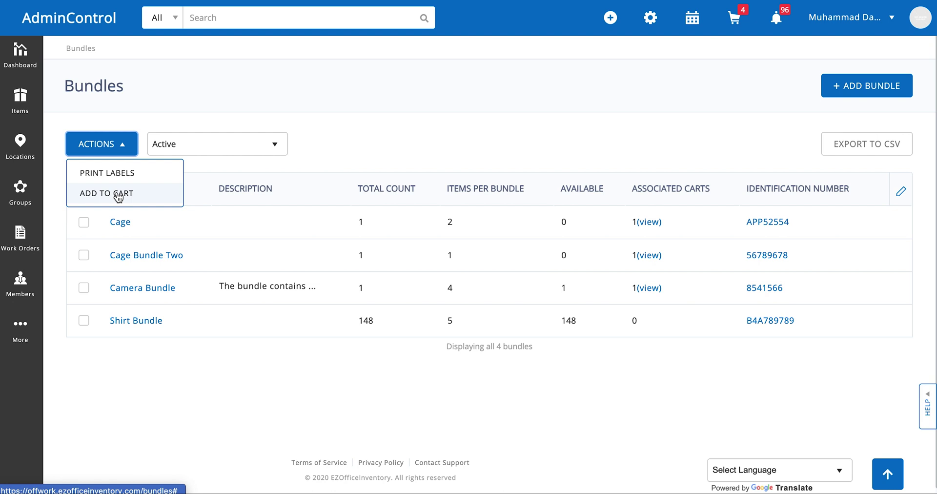
click(350, 79)
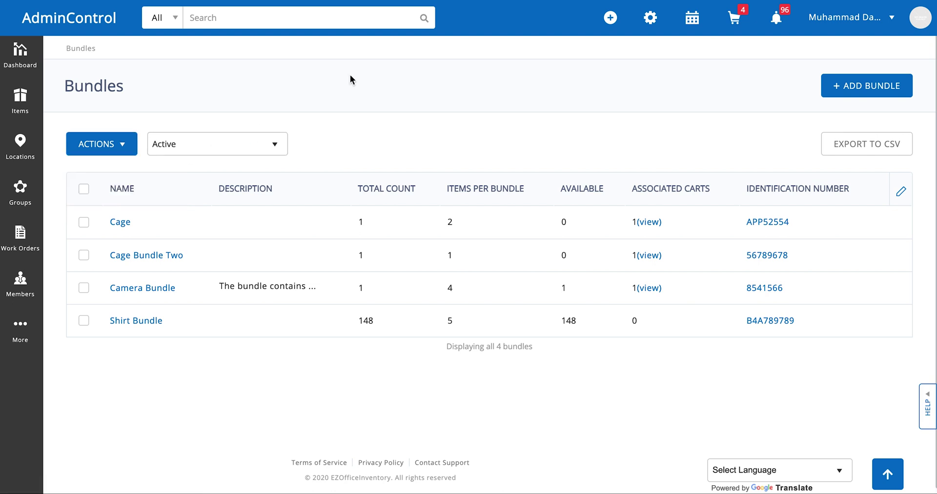
click(261, 145)
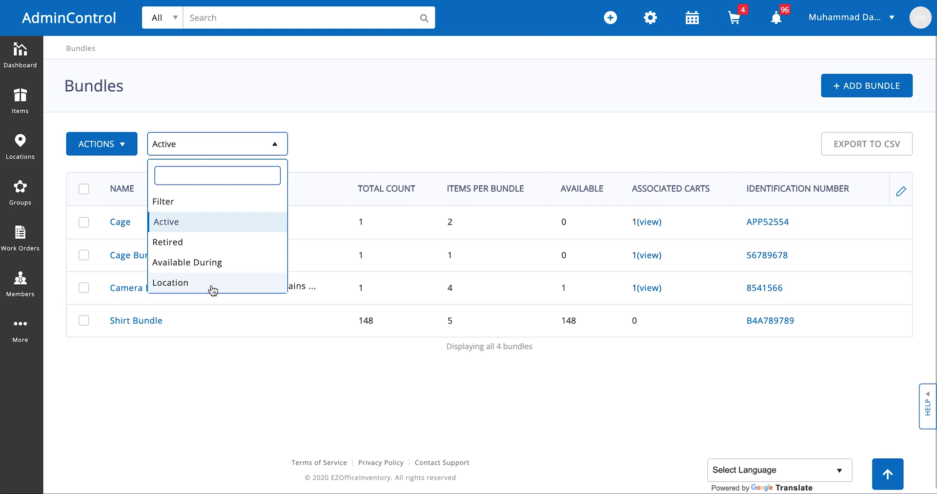
click(381, 117)
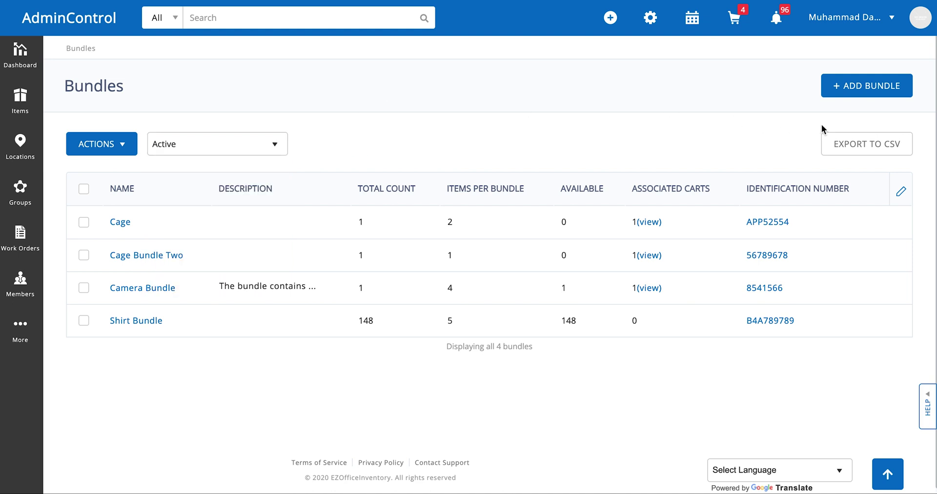
click(881, 97)
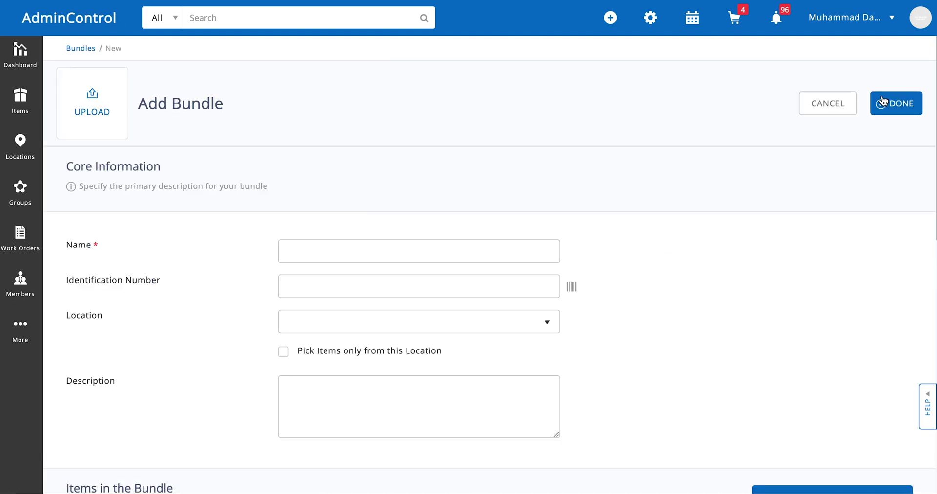
click(326, 259)
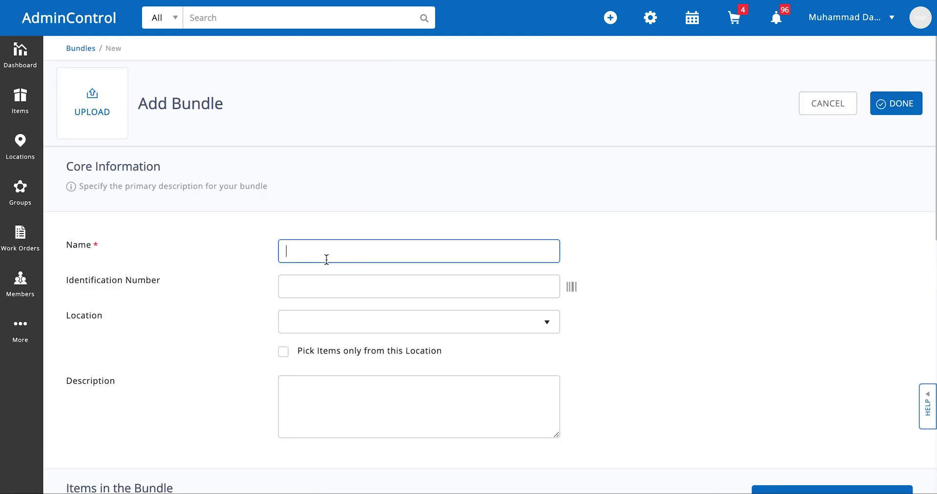
text(Camera Bundle)
key(Tab)
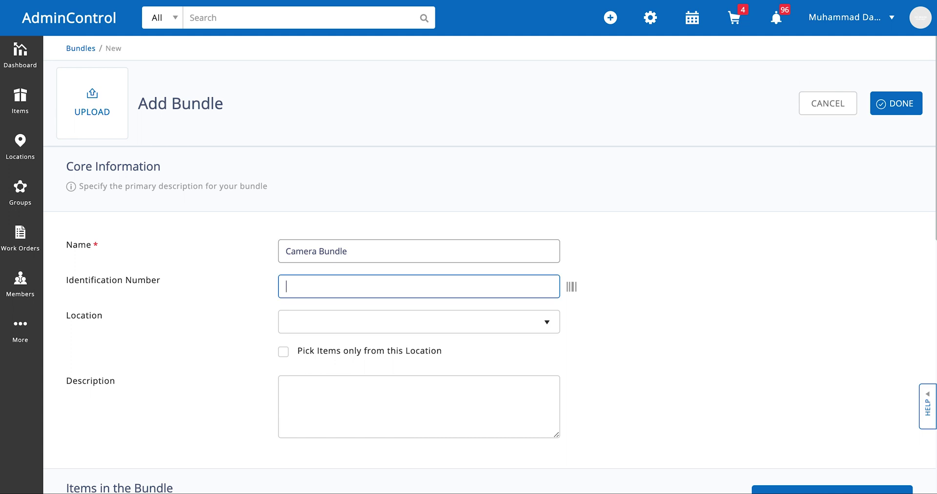
text(8767898789)
click(606, 313)
scroll(606, 313, down, 1)
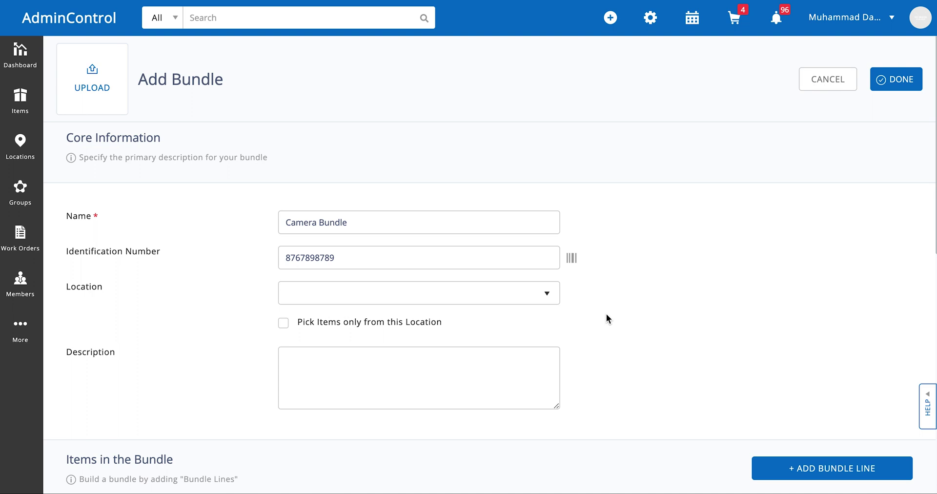
Set the bundle's location to Head Office, leaving item picking unrestricted to that location
click(455, 303)
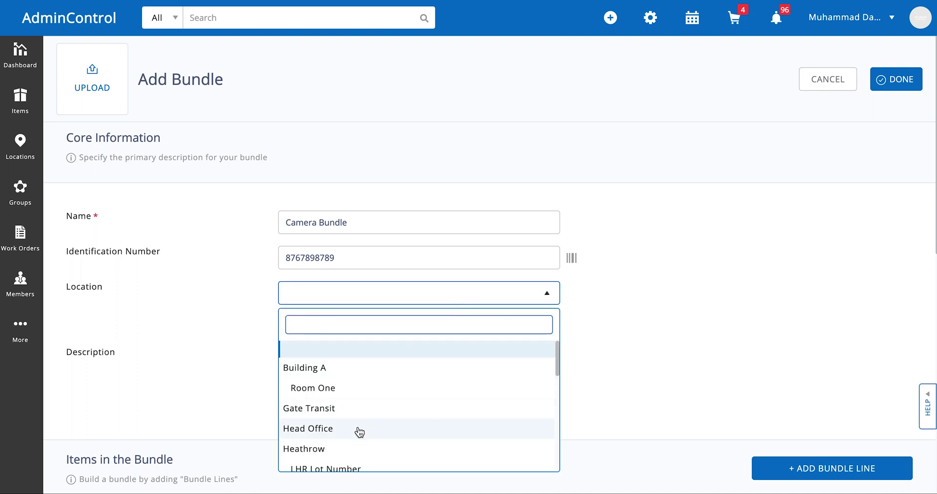
click(355, 434)
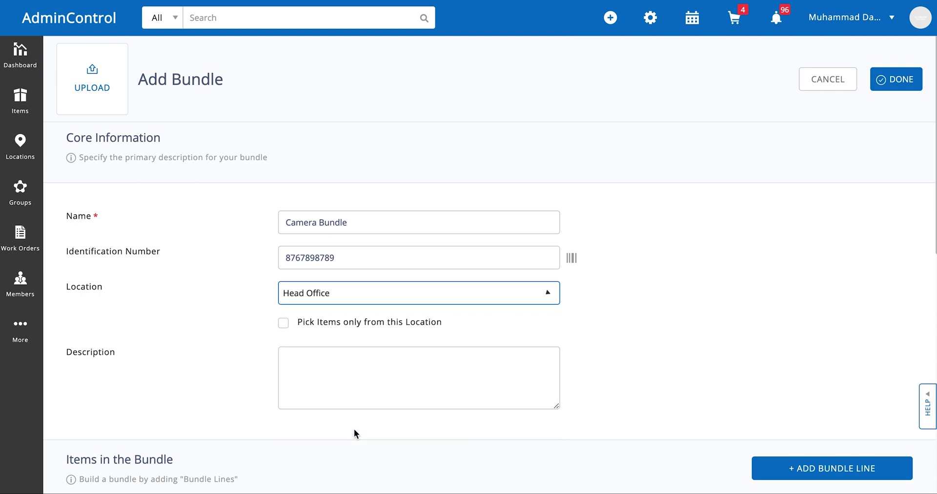
click(287, 326)
click(286, 326)
Examine the rest of the new bundle form, including the description, bundle items and custom fields
scroll(285, 322, down, 2)
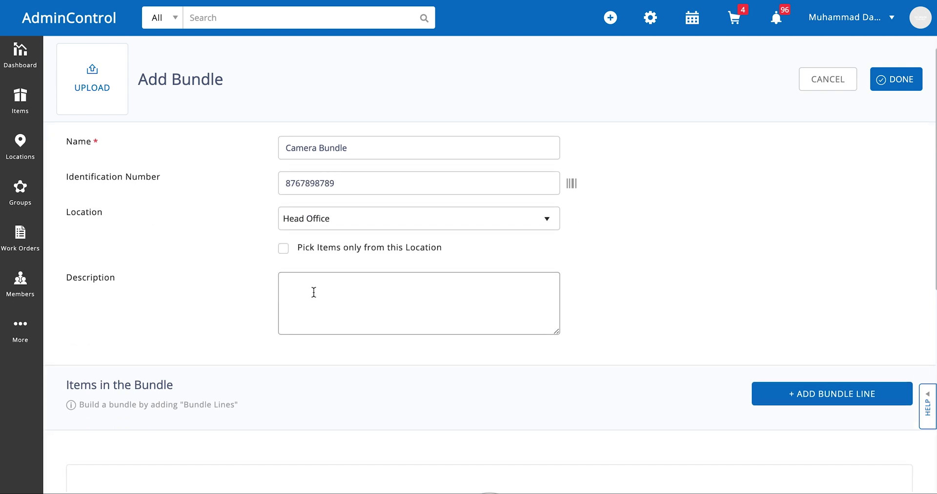
scroll(314, 292, down, 4)
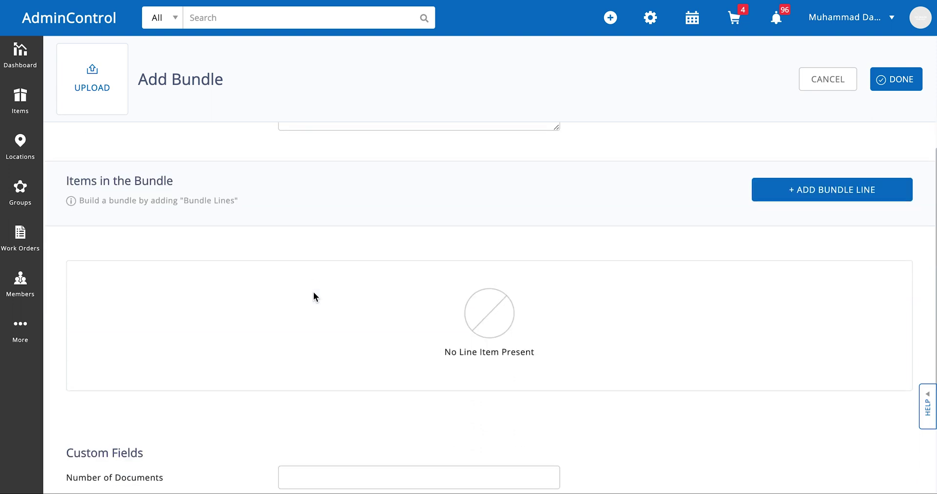
scroll(313, 296, down, 4)
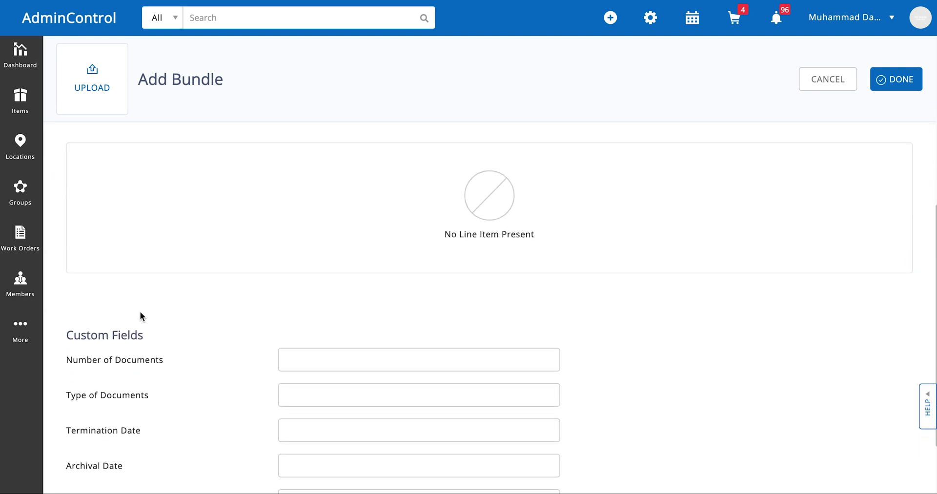
scroll(589, 317, down, 2)
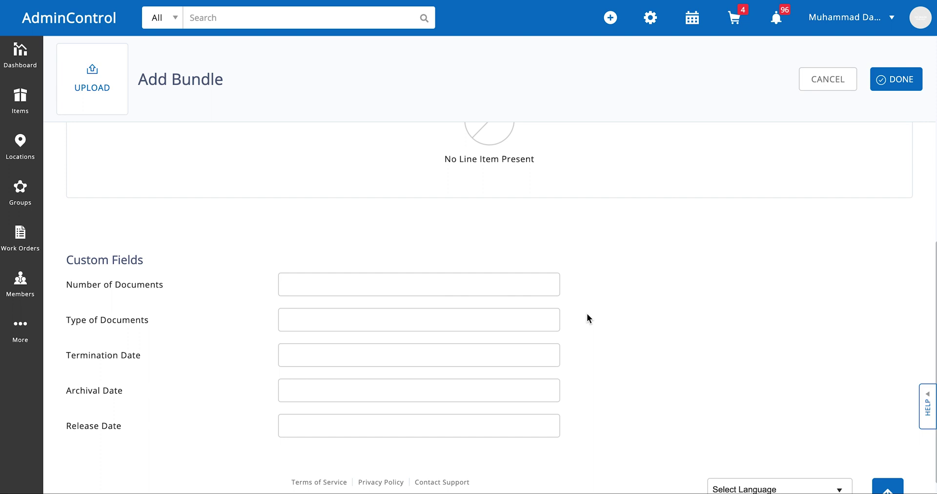
scroll(587, 313, up, 10)
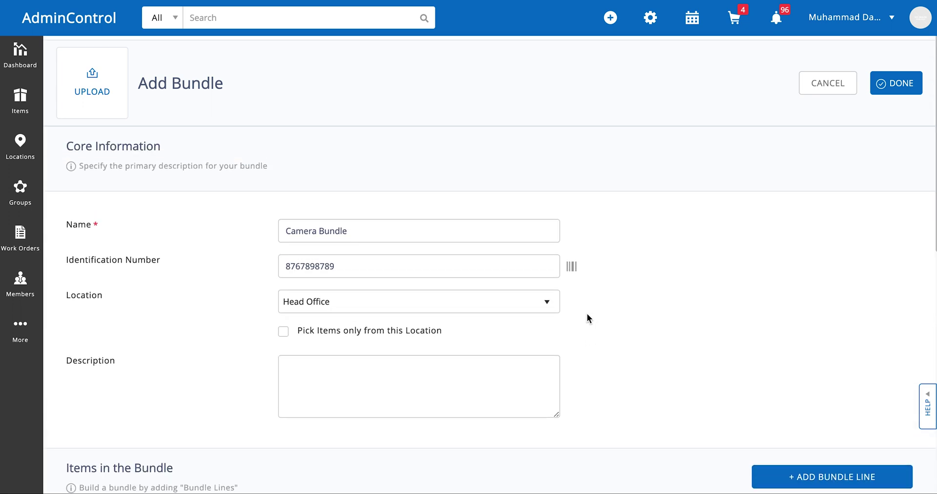
Start a new bundle line and review the available item types and the asset entry field
scroll(587, 313, down, 3)
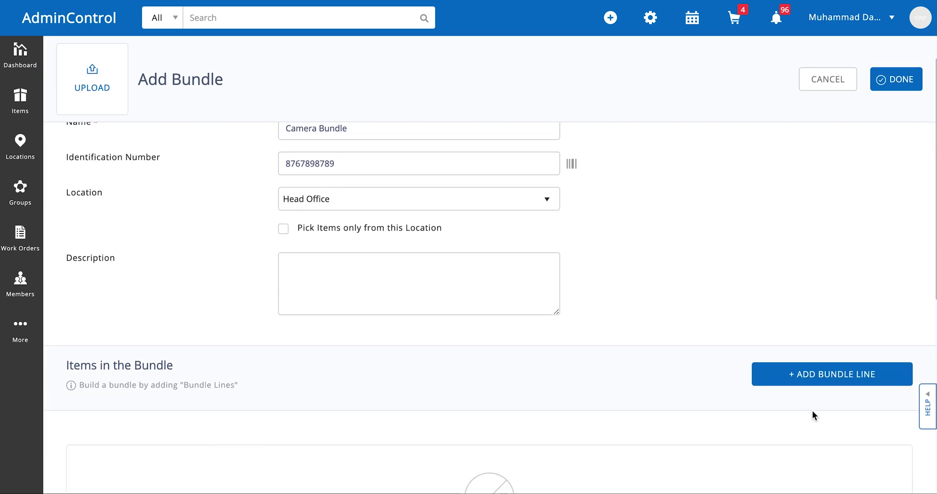
scroll(812, 410, down, 1)
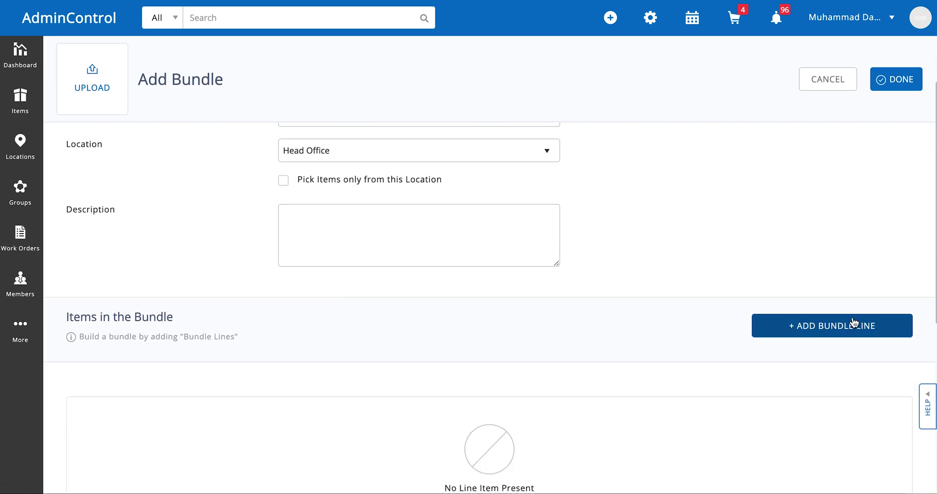
click(846, 333)
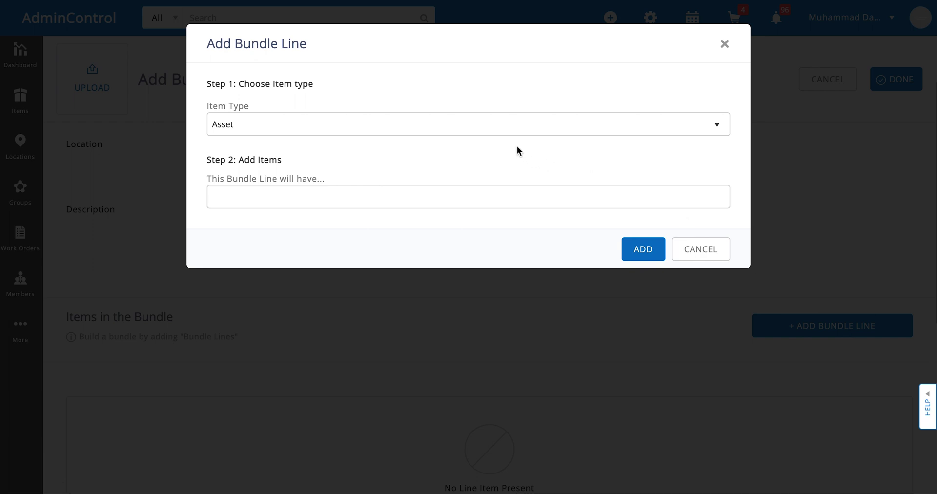
click(510, 133)
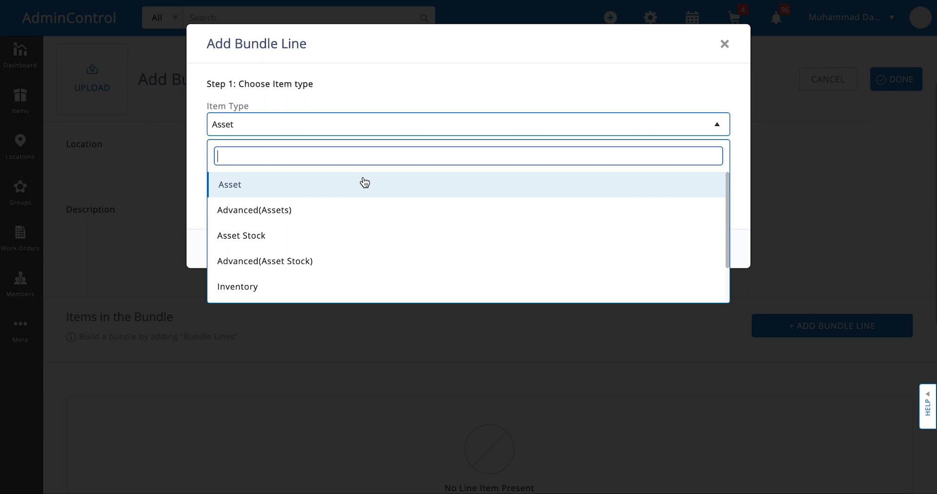
click(423, 76)
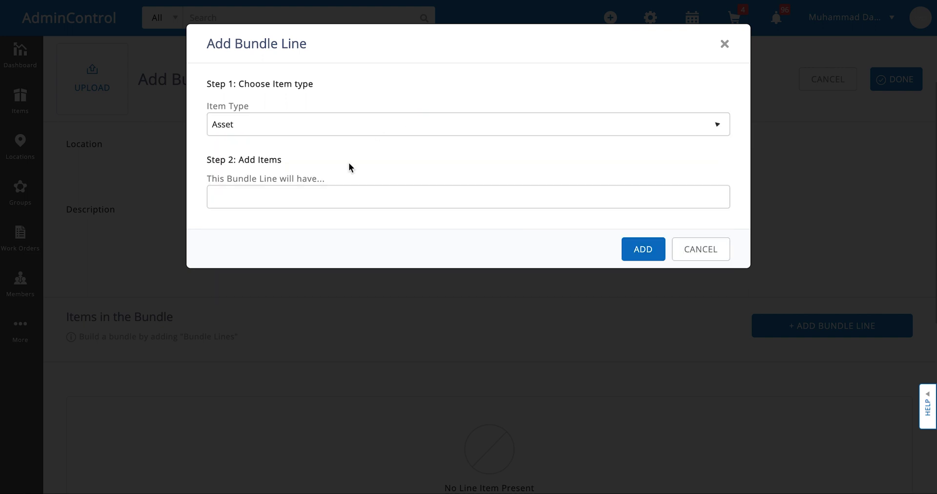
click(319, 199)
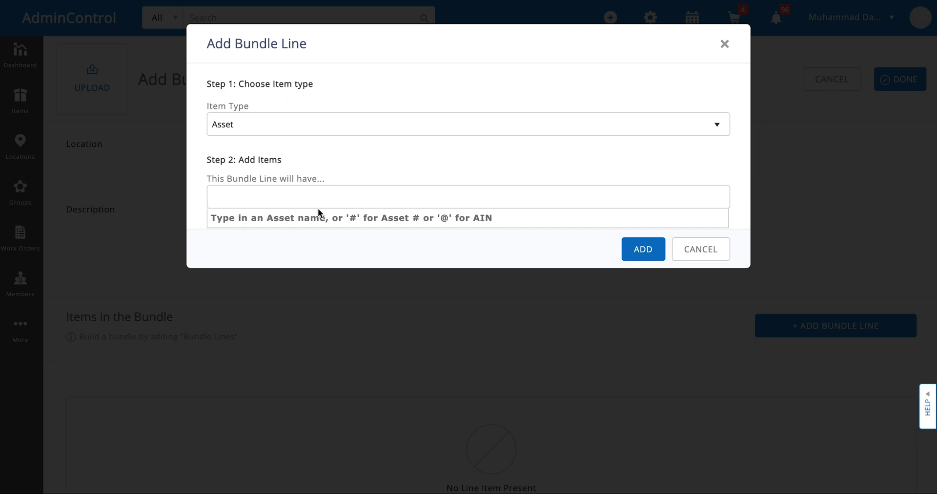
click(349, 157)
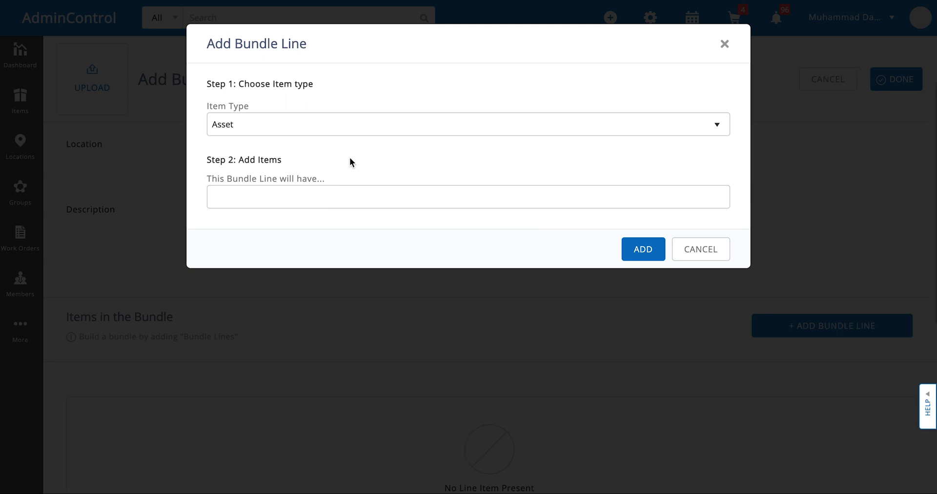
Try a bundle line of type Advanced(Assets) with 2 assets and review the criteria for matching them
click(343, 129)
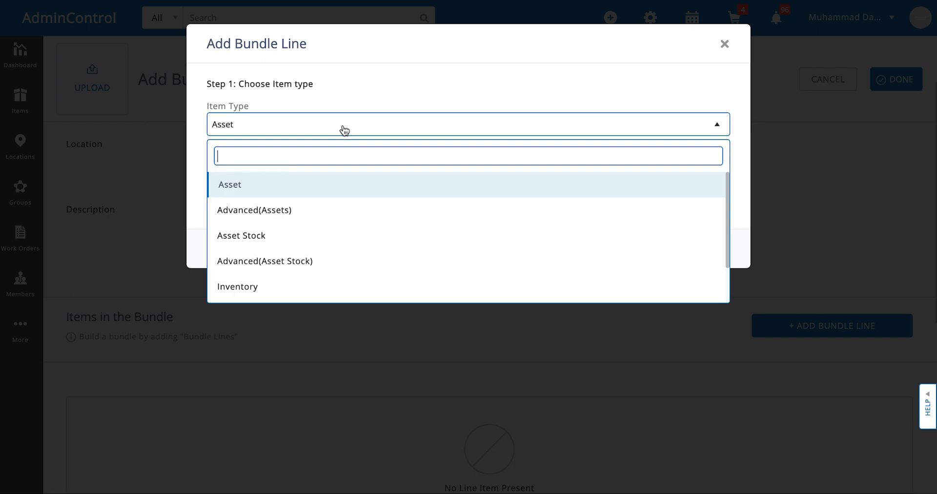
click(314, 210)
click(316, 206)
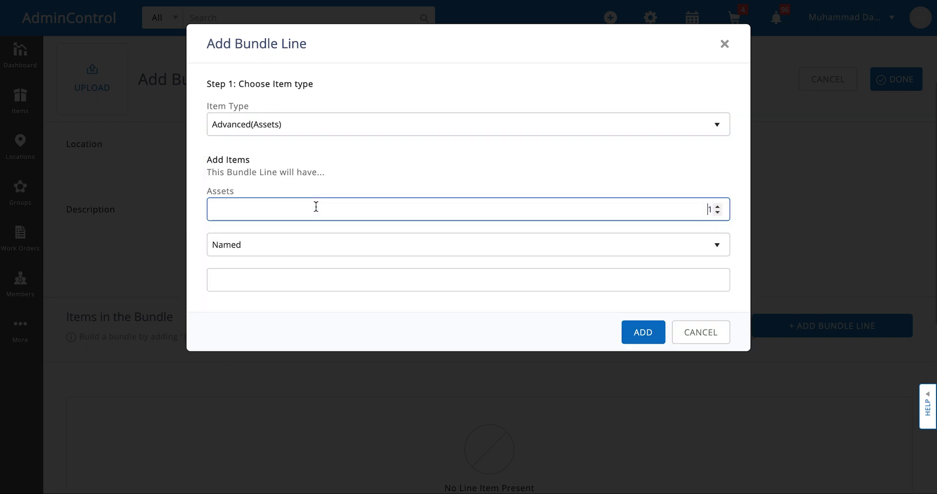
double_click(316, 206)
text(2)
click(324, 248)
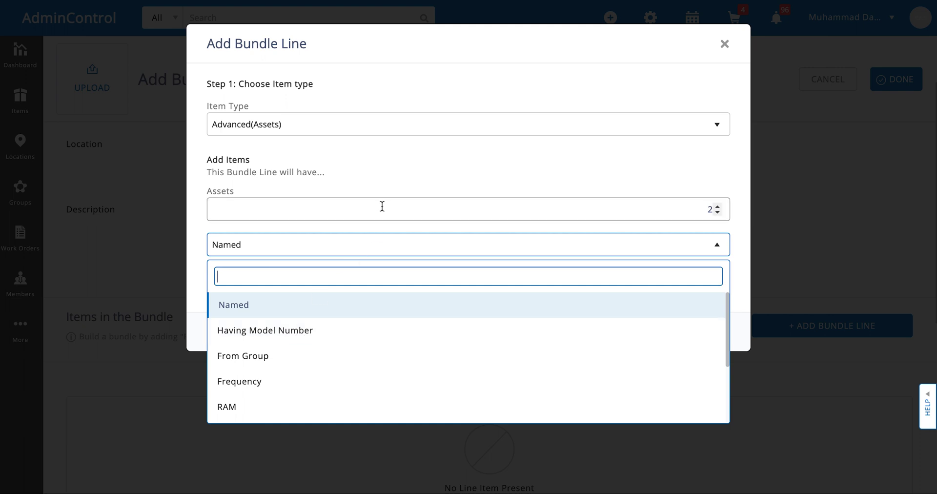
click(379, 174)
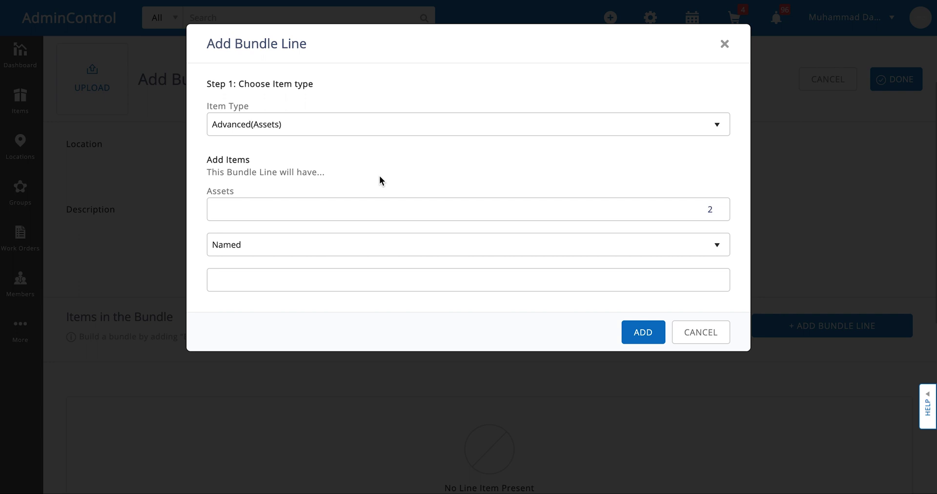
Try the Advanced(Inventory) and Bundle item types for the bundle line, and cancel the line without adding it
click(326, 121)
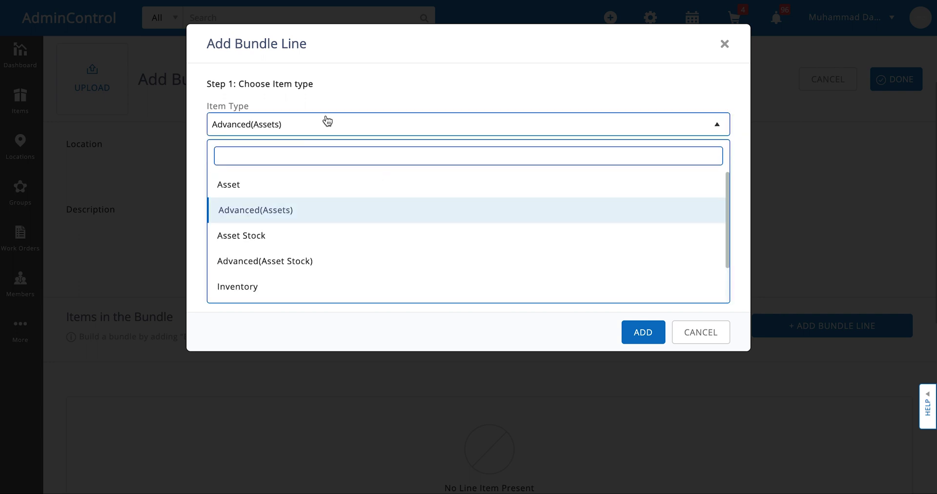
scroll(323, 259, down, 2)
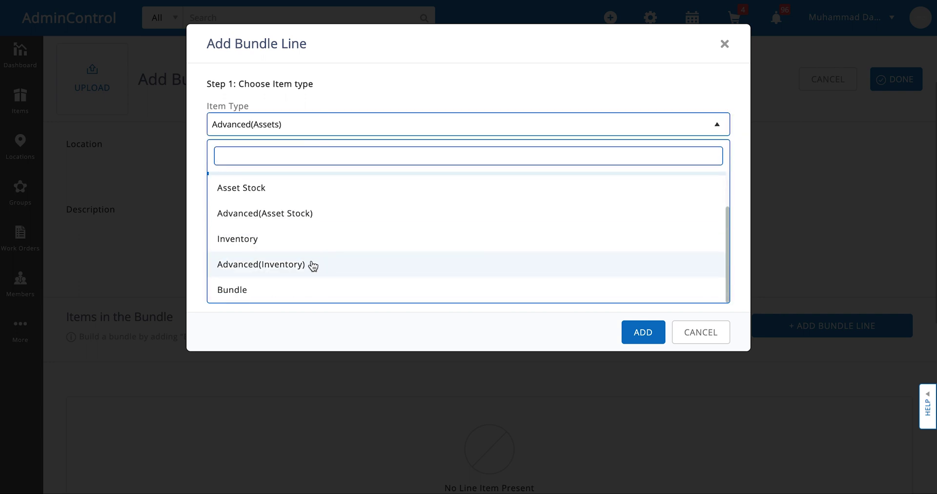
click(312, 265)
drag(312, 260, 375, 143)
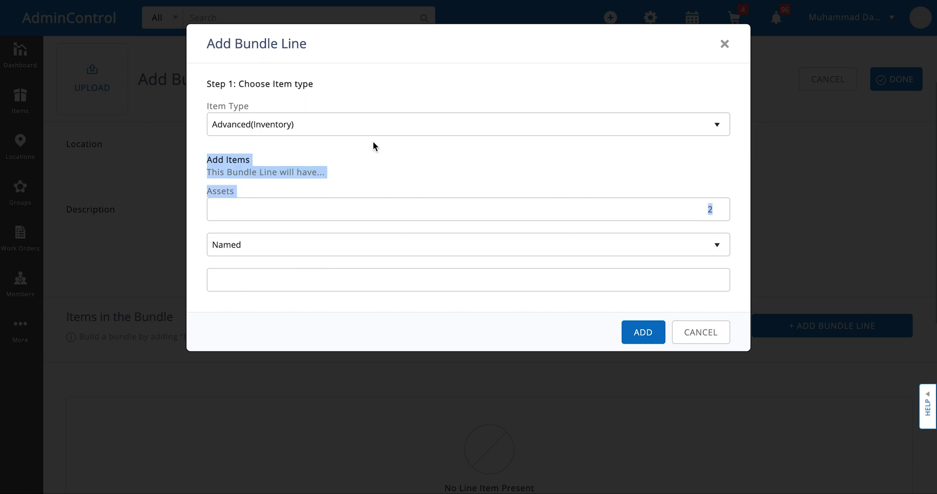
click(373, 142)
click(361, 130)
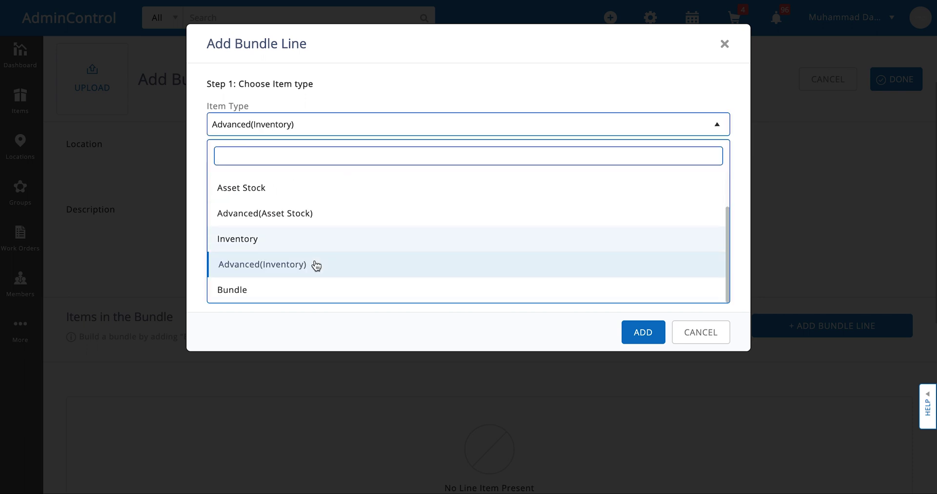
click(294, 290)
click(231, 193)
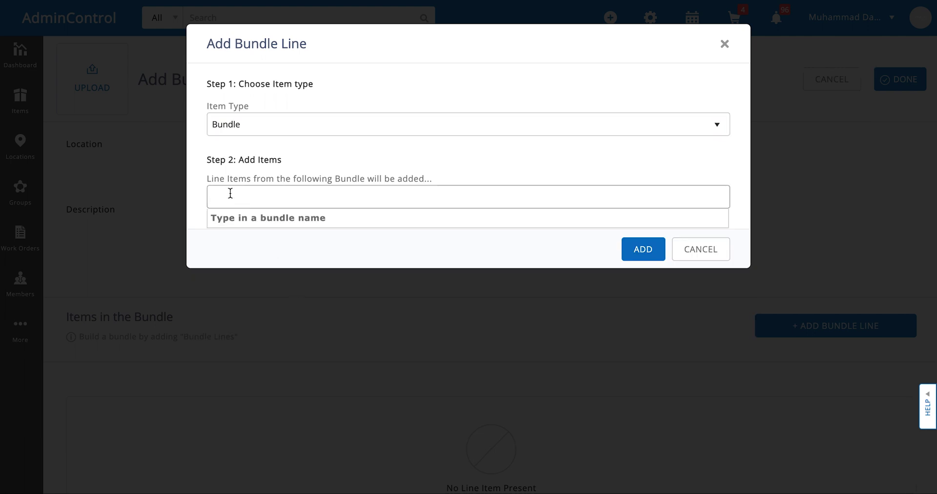
click(304, 169)
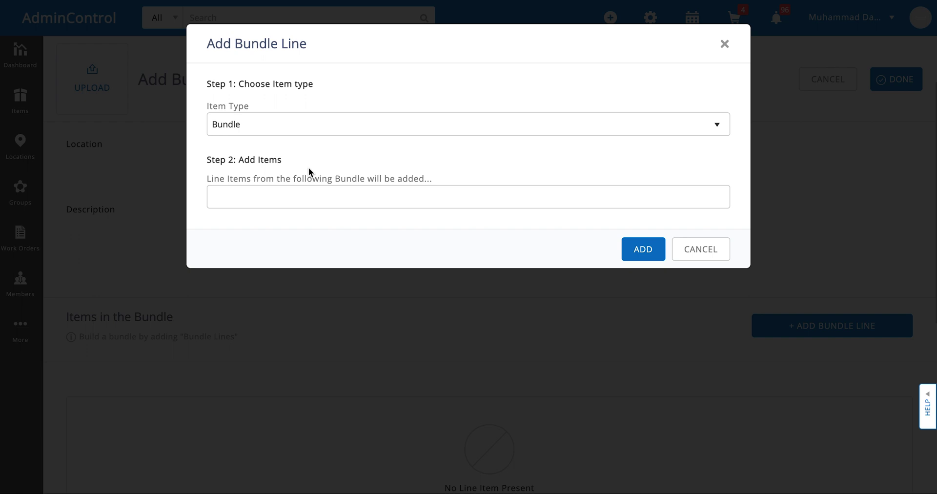
click(700, 253)
Leave the new bundle form and open the Camera Bundle from the list of bundles
mouse_move(17, 337)
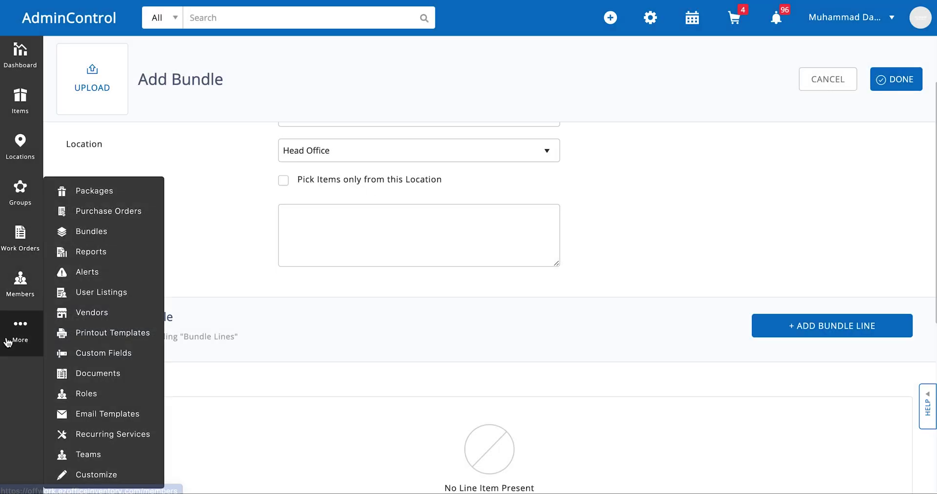
click(132, 232)
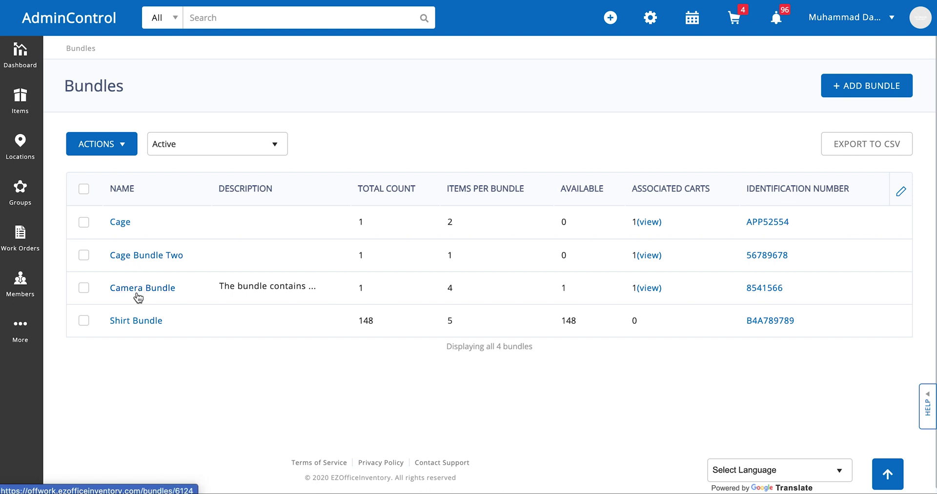
click(139, 295)
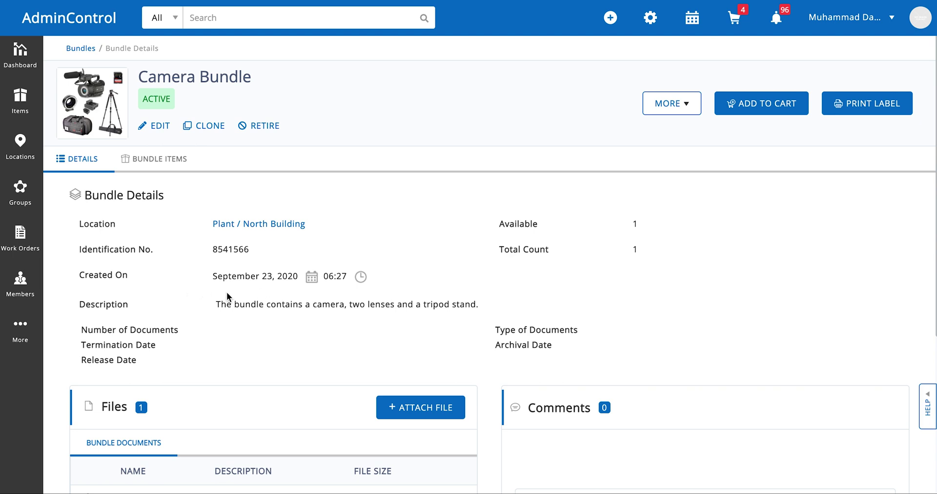
Review the Camera Bundle's details, files and comments, check its bundle items, and return to the details
scroll(304, 312, down, 1)
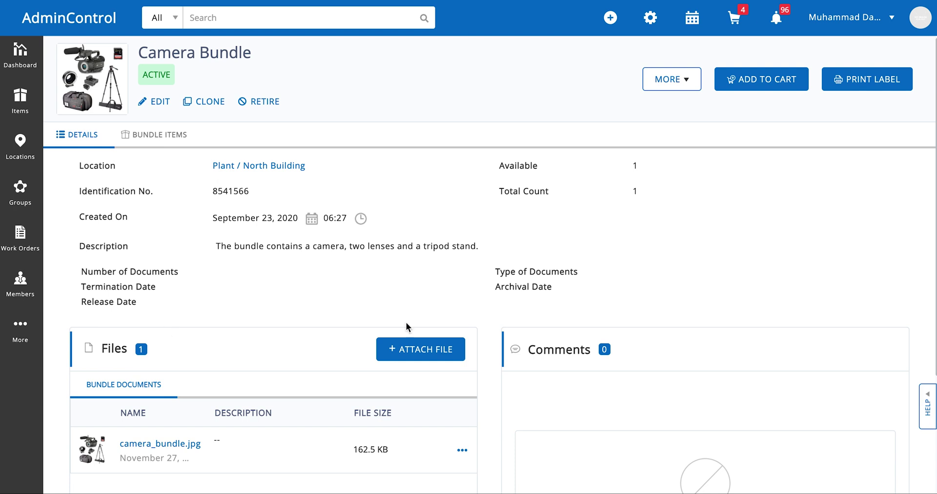
scroll(562, 350, down, 1)
scroll(563, 349, up, 2)
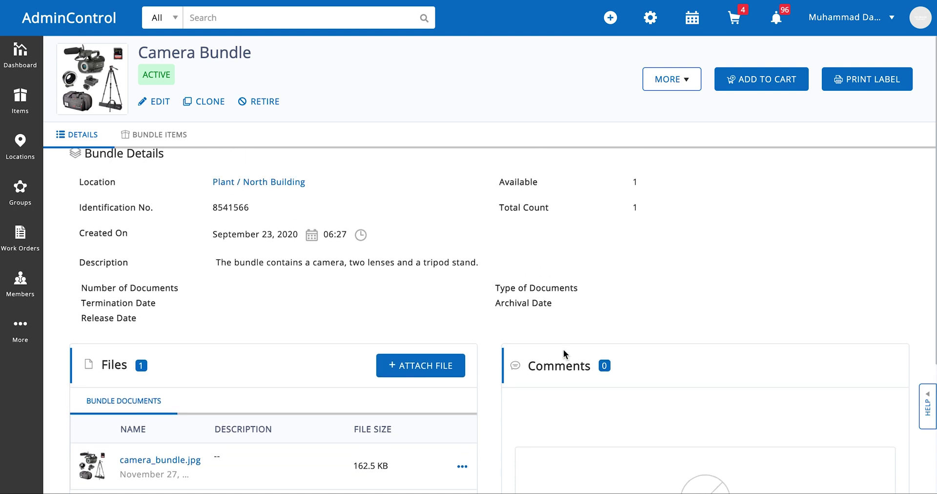
scroll(563, 350, up, 1)
click(160, 158)
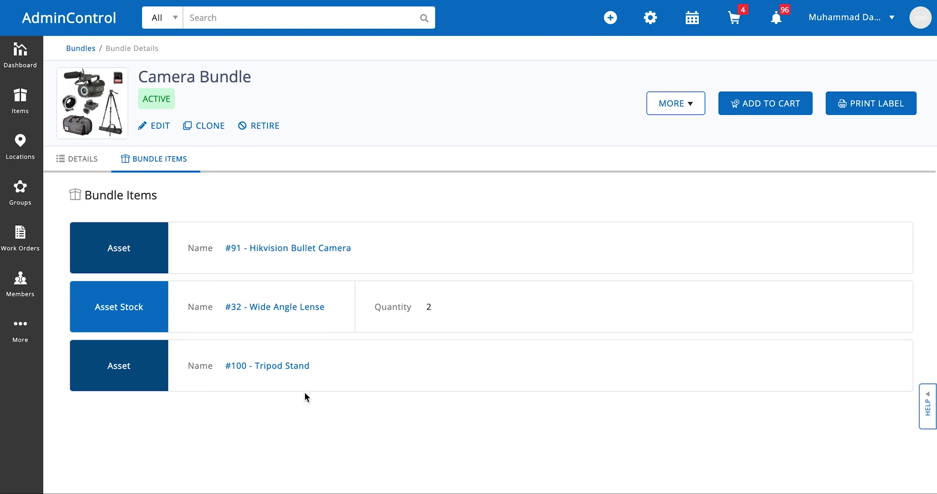
click(61, 165)
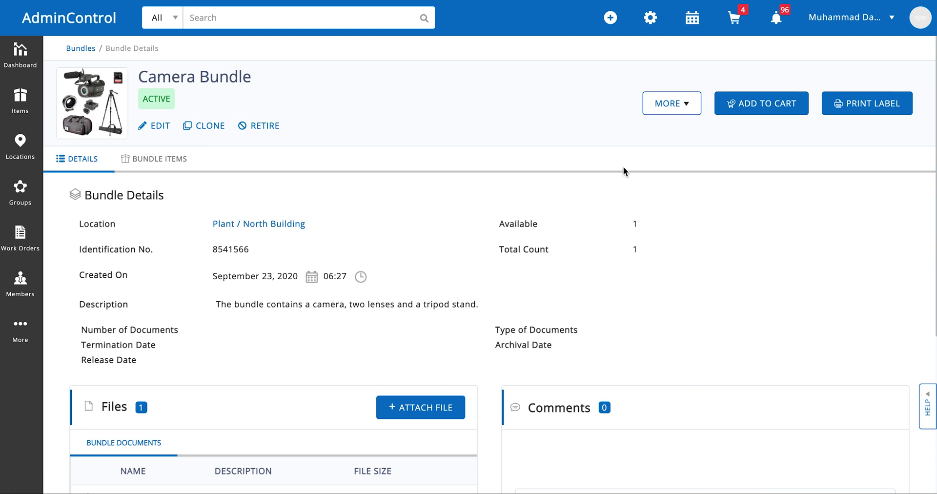
Open the current cart and turn off Bundle View for its added items to examine them individually
click(738, 22)
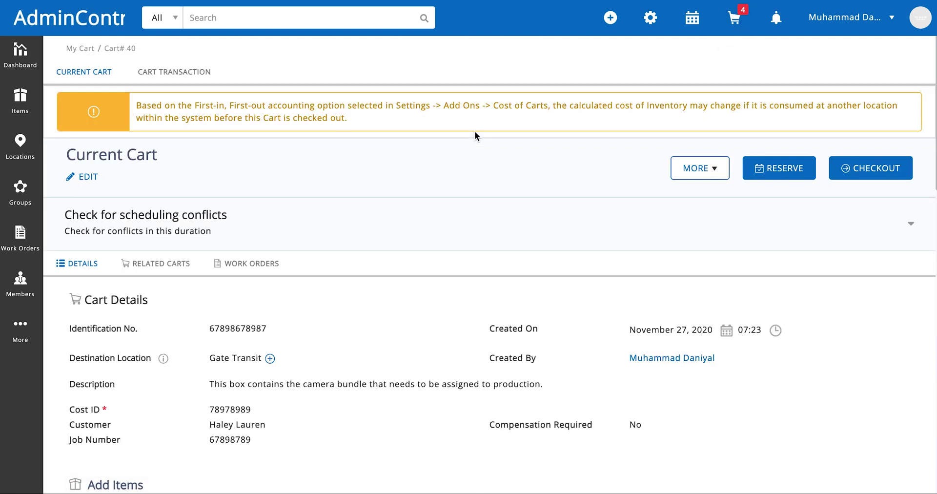
scroll(407, 228, down, 2)
scroll(407, 232, down, 8)
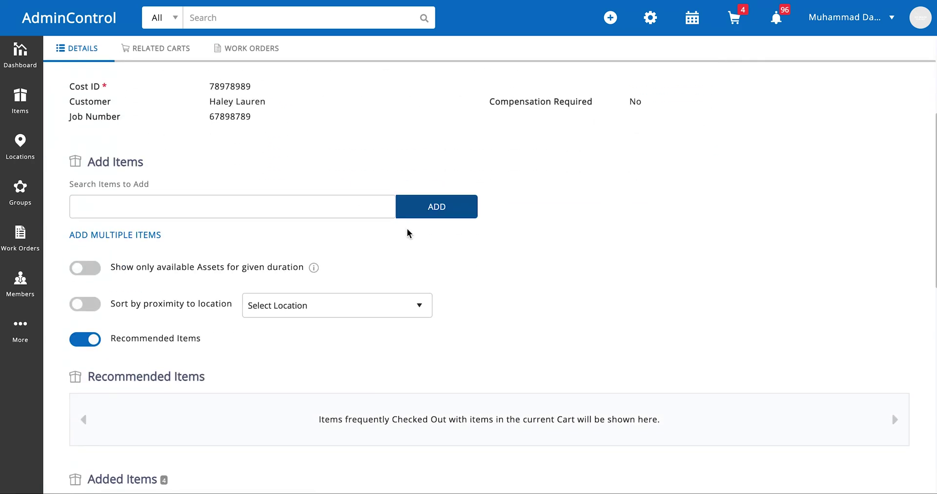
scroll(408, 233, down, 2)
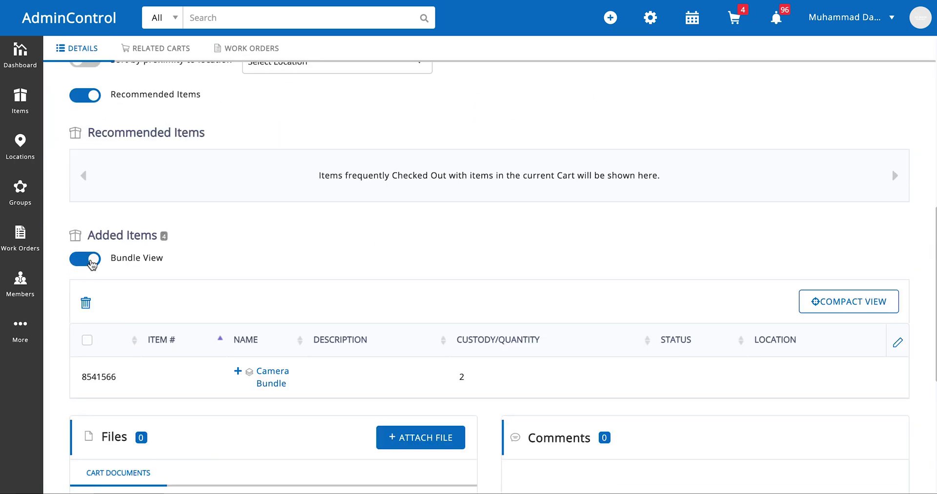
click(90, 263)
scroll(274, 264, down, 2)
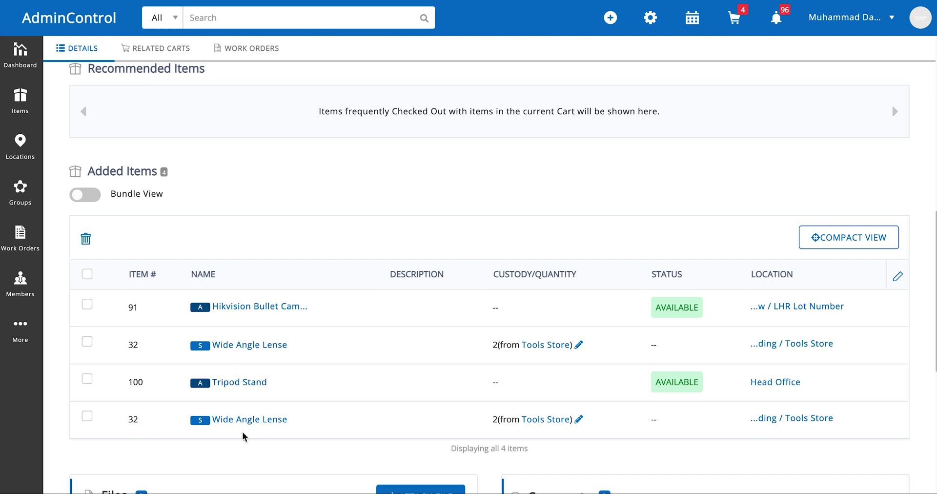
Turn Bundle View back on and expand the Camera Bundle and both of its copies to show their items
click(85, 195)
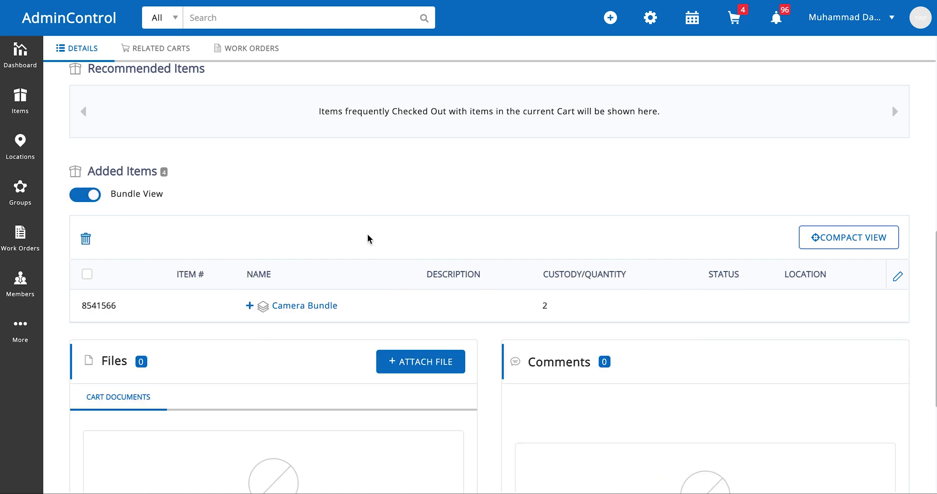
click(250, 306)
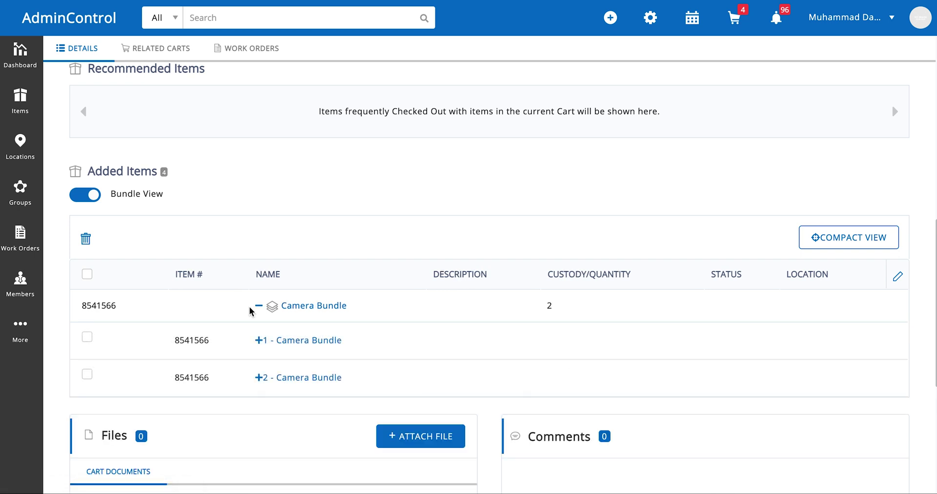
click(257, 340)
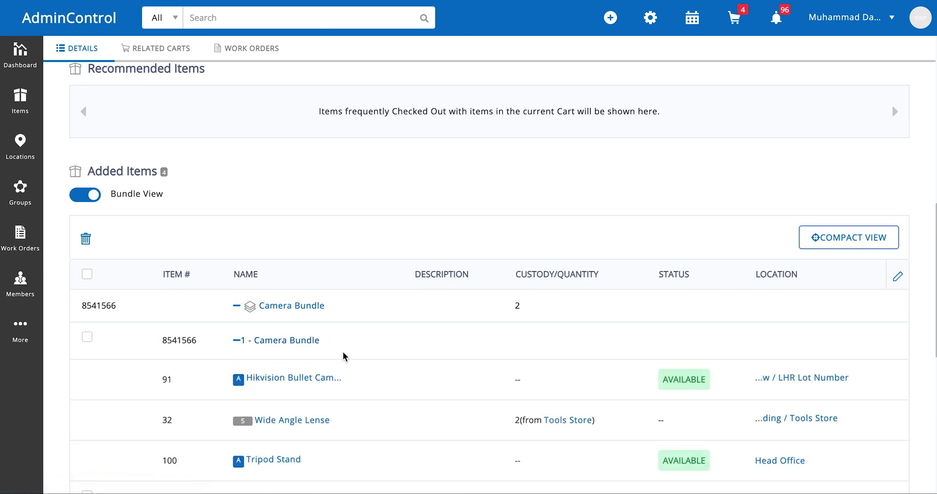
scroll(344, 355, down, 1)
click(237, 446)
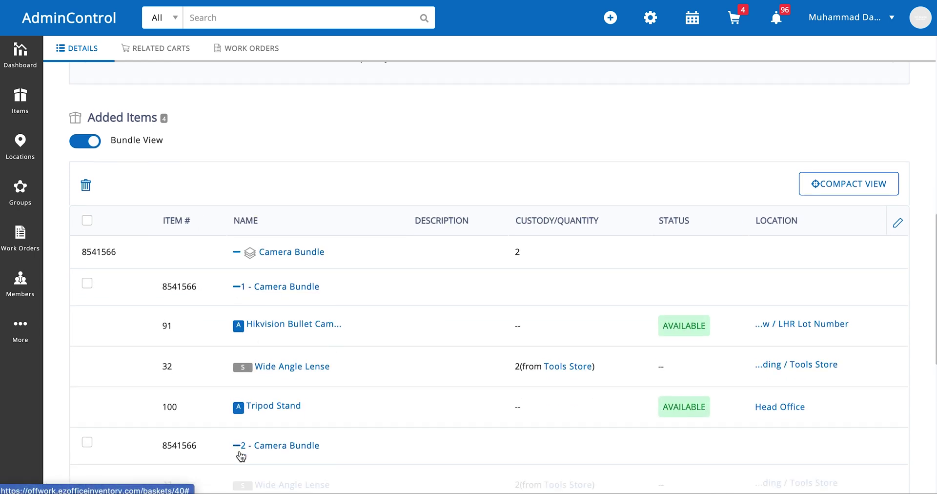